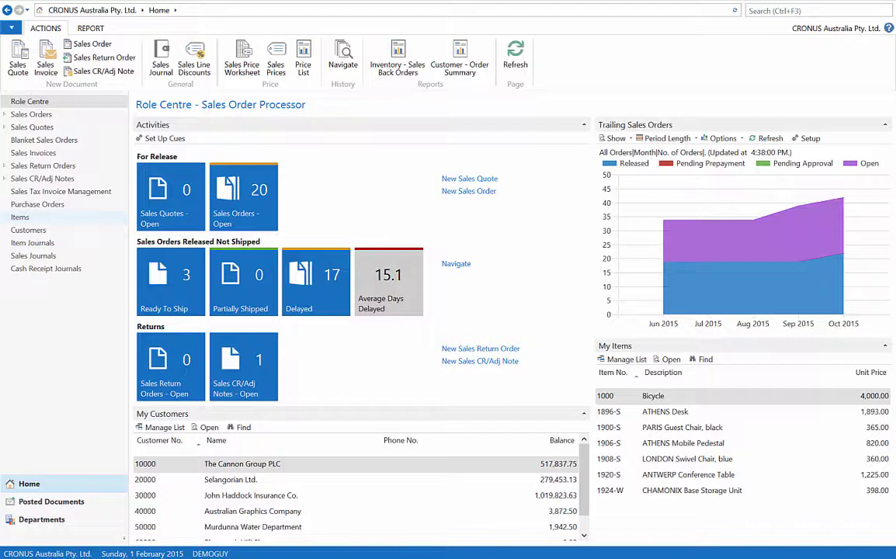
Step: Review the settings of the item tracking code LOTALL assigned to item 1012, How-to-item_Lot tracking
{"action": "left_click", "coordinate": [21, 217]}
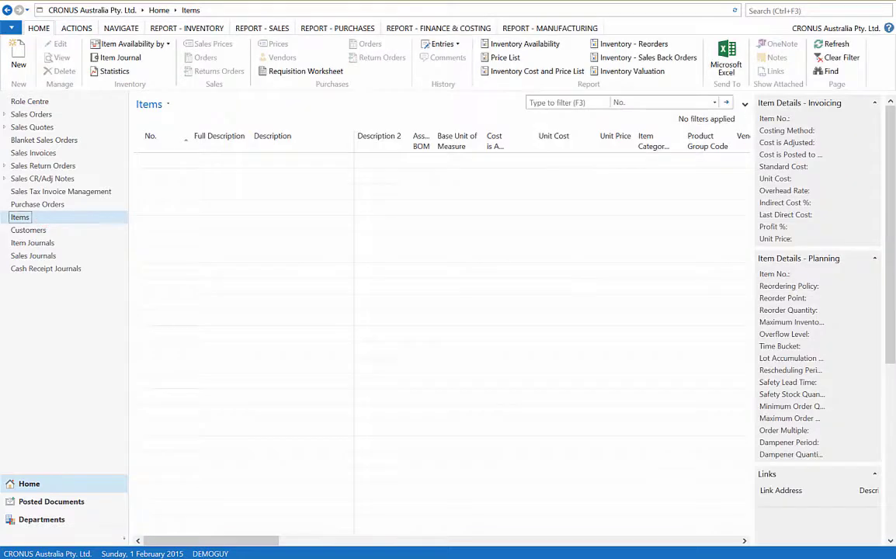
{"action": "double_click", "coordinate": [270, 222]}
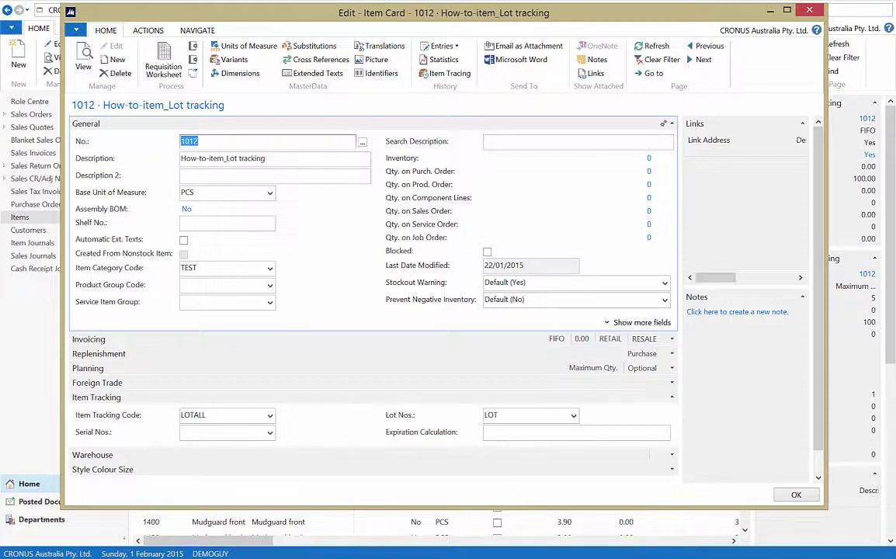
{"action": "left_click", "coordinate": [271, 416]}
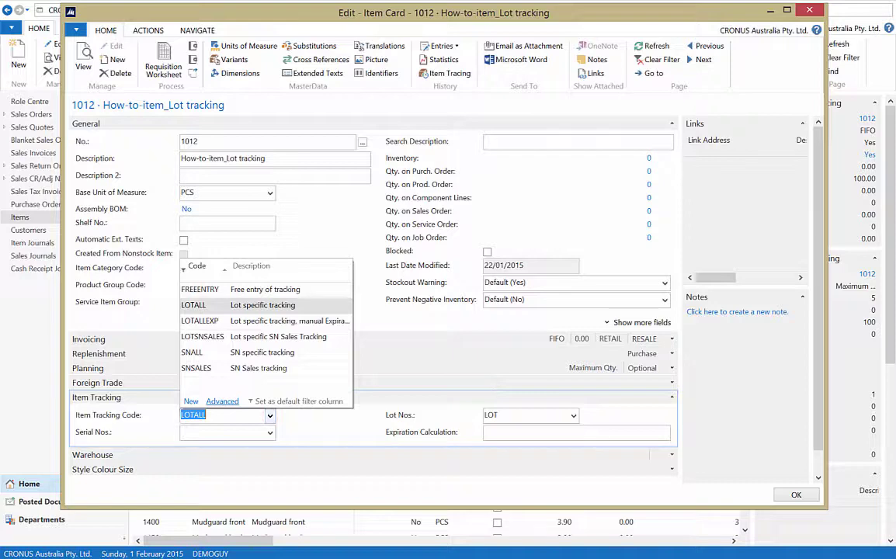
{"action": "left_click", "coordinate": [222, 400]}
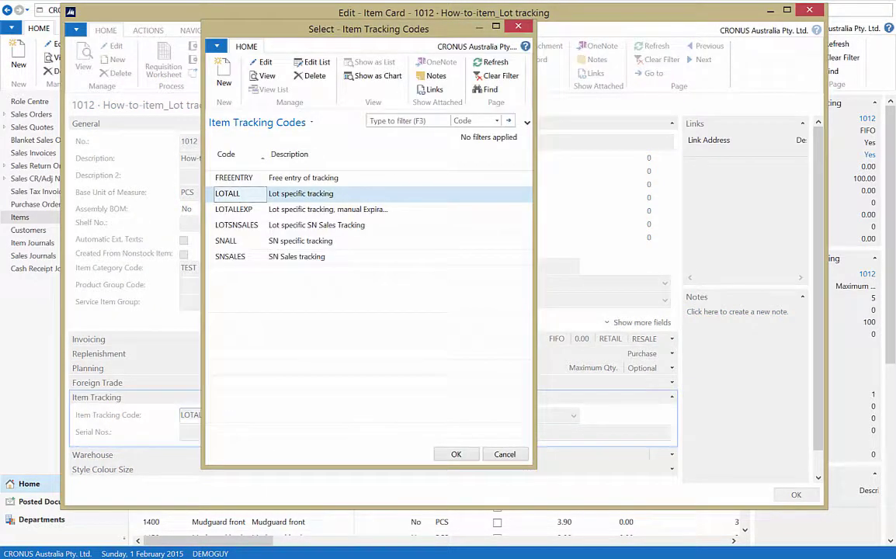
{"action": "left_click", "coordinate": [264, 75]}
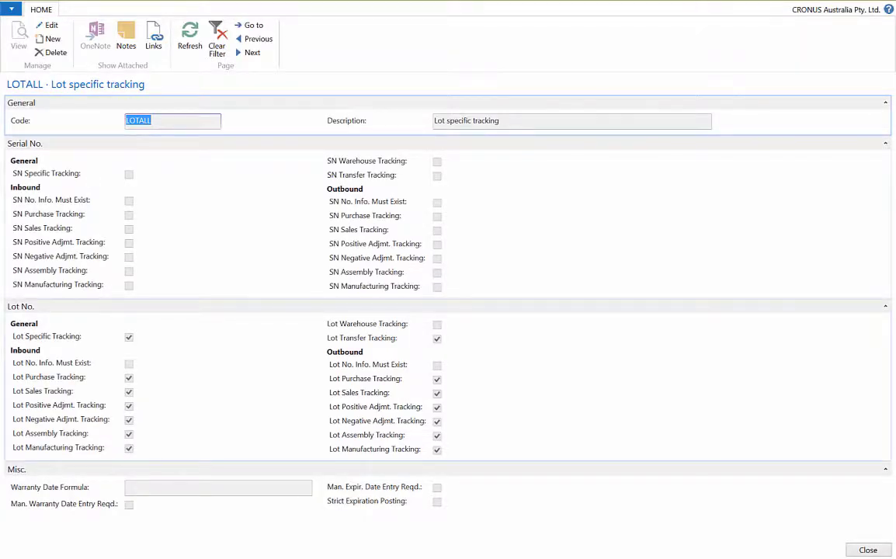
{"action": "left_click", "coordinate": [377, 354]}
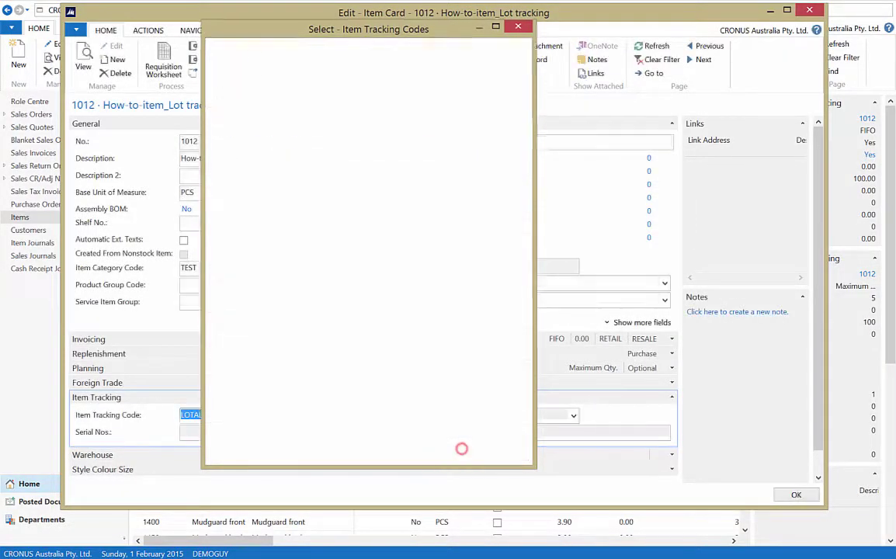
{"action": "left_click", "coordinate": [795, 494]}
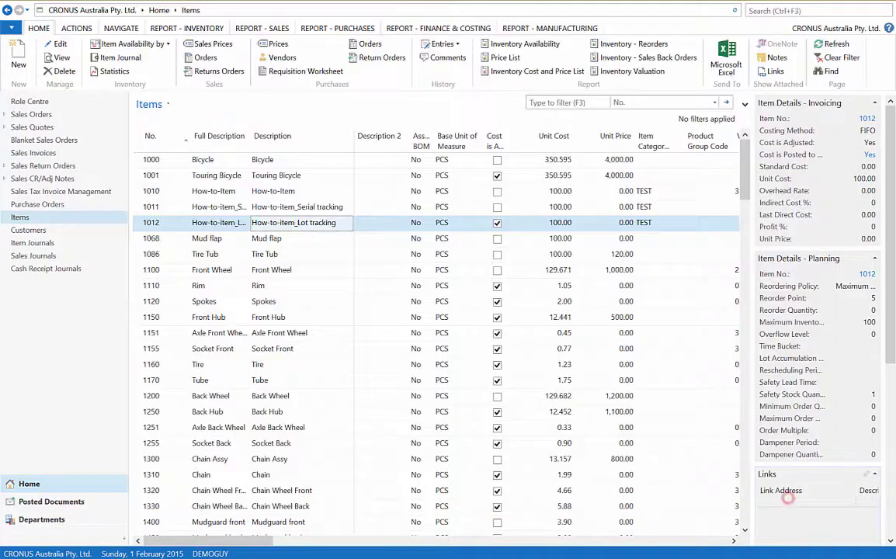
Step: Create a new purchase order for the vendor Canberra Postmaster
{"action": "left_click", "coordinate": [44, 204]}
{"action": "left_click", "coordinate": [18, 55]}
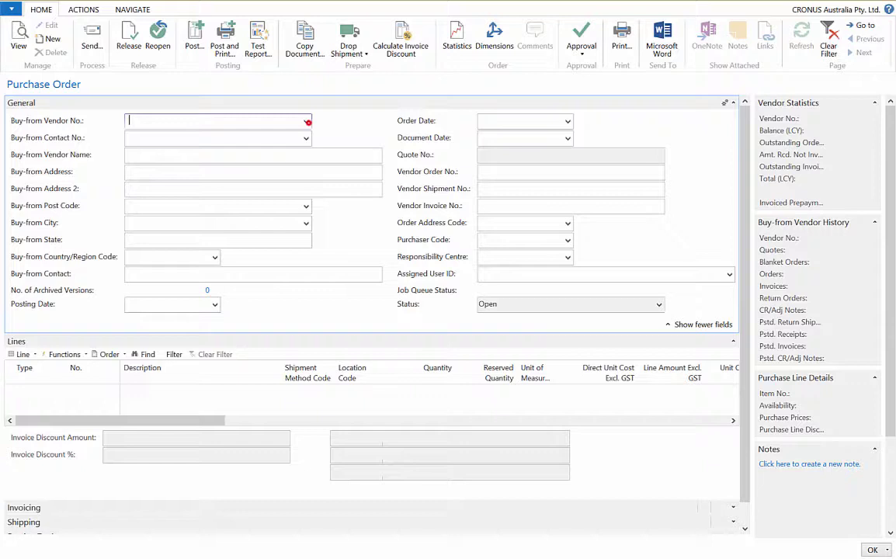
{"action": "left_click", "coordinate": [307, 121]}
{"action": "left_click", "coordinate": [206, 255]}
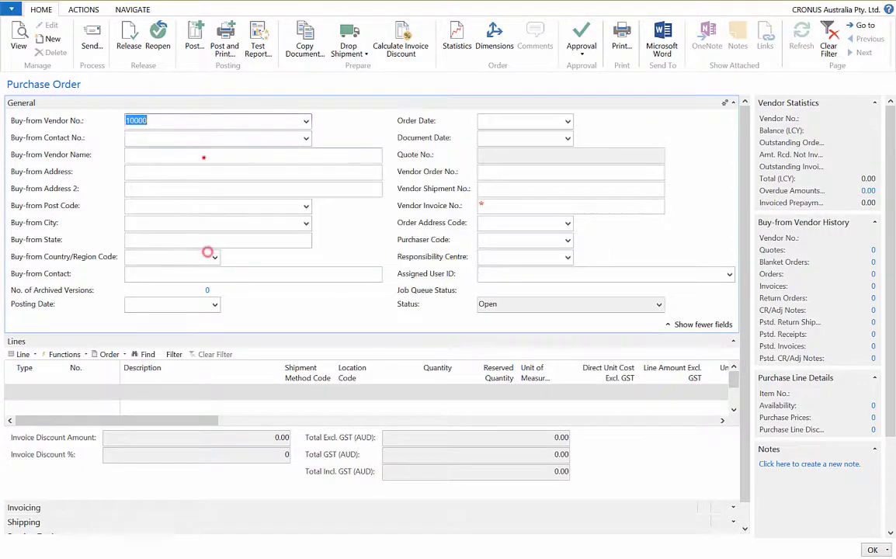
{"action": "left_click", "coordinate": [205, 156]}
Step: Add a purchase line of type Item for item 1012, How-to-item_Lot tracking
{"action": "left_click", "coordinate": [37, 389]}
{"action": "left_click", "coordinate": [60, 390]}
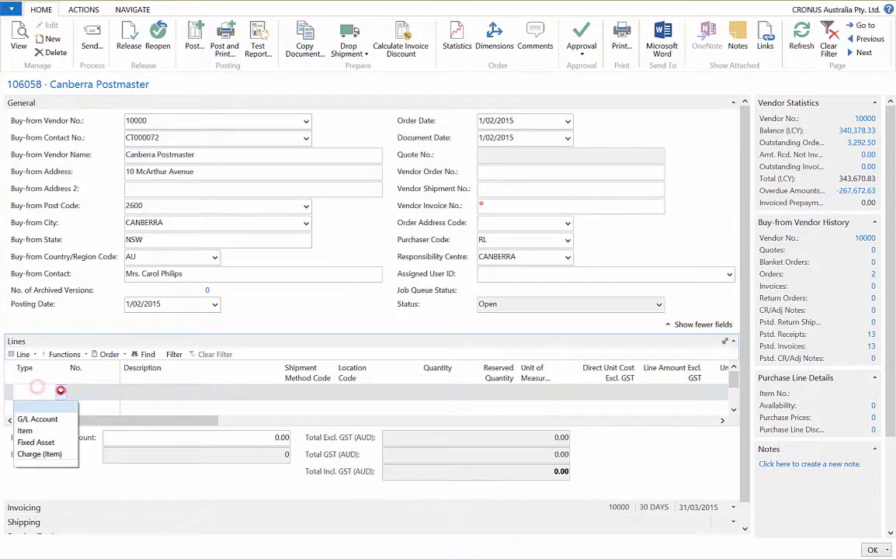
{"action": "left_click", "coordinate": [46, 428]}
{"action": "left_click", "coordinate": [107, 397]}
{"action": "left_click", "coordinate": [109, 395]}
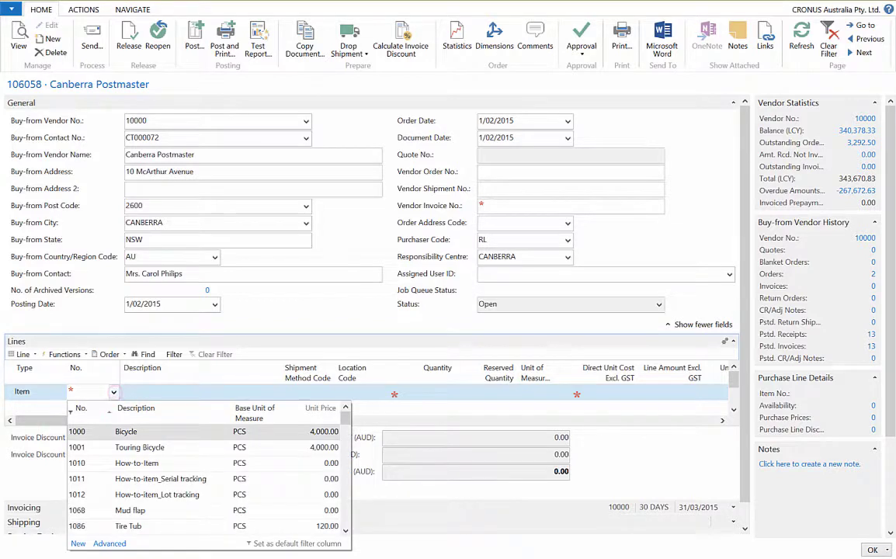
{"action": "left_click", "coordinate": [154, 491]}
Step: Set the purchase line's location code to BLUE and its quantity to 12
{"action": "left_click", "coordinate": [344, 392]}
{"action": "left_click", "coordinate": [382, 392]}
{"action": "left_click", "coordinate": [368, 429]}
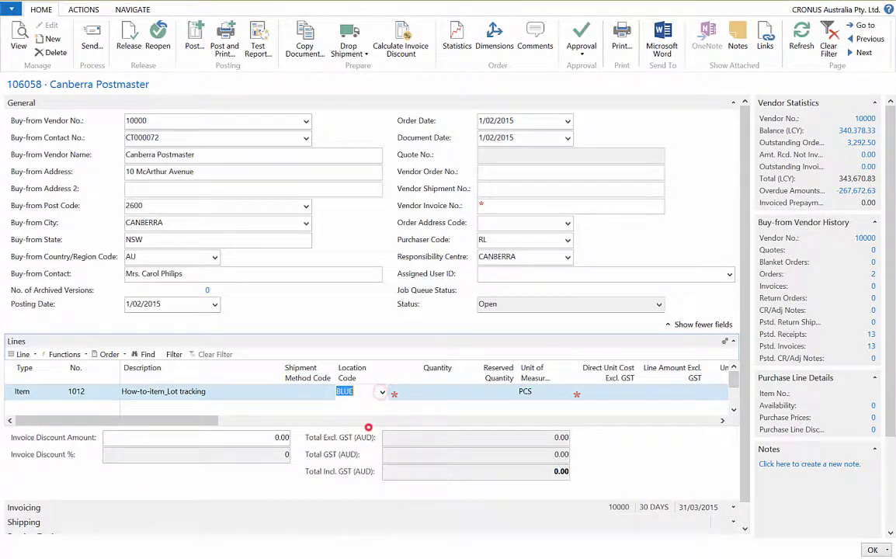
{"action": "left_click", "coordinate": [433, 394]}
{"action": "type", "text": "12"}
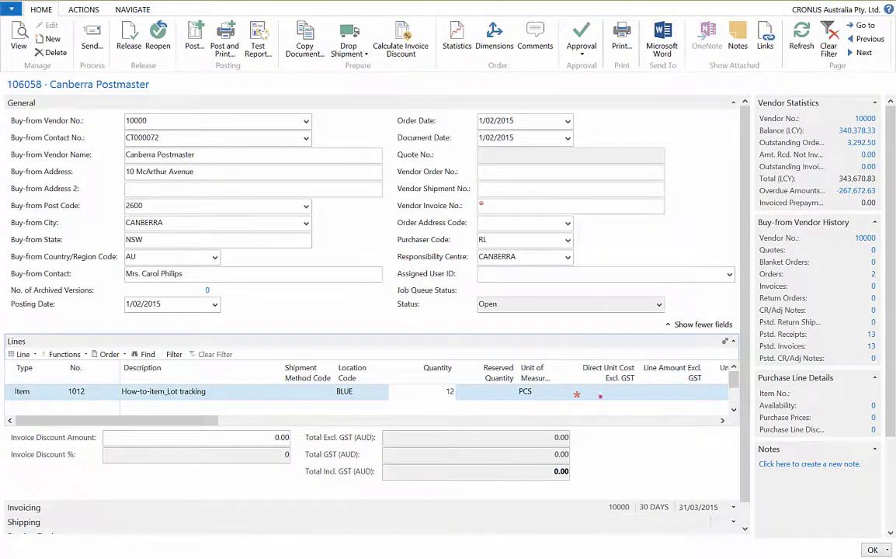
Step: Set the vendor invoice number to 00001 and release the purchase order
{"action": "left_click", "coordinate": [542, 206]}
{"action": "type", "text": "0000"}
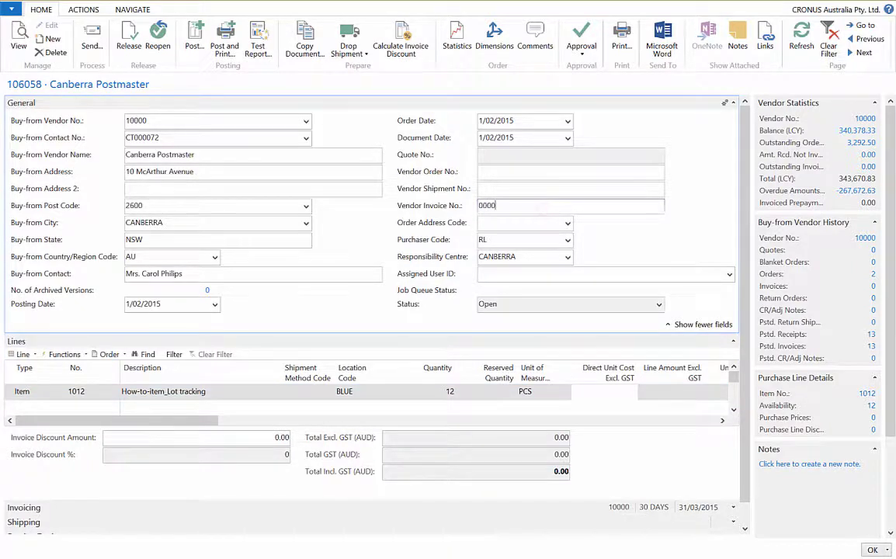
{"action": "type", "text": "1"}
{"action": "left_click", "coordinate": [128, 45]}
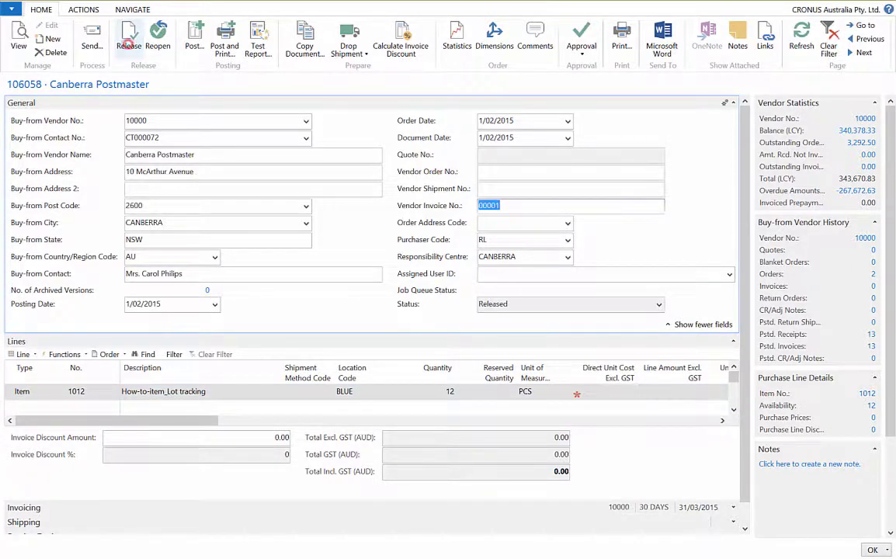
Step: In the purchase line's item tracking lines, enter lots A01 and A02 and have a third lot number assigned automatically
{"action": "left_click", "coordinate": [22, 354]}
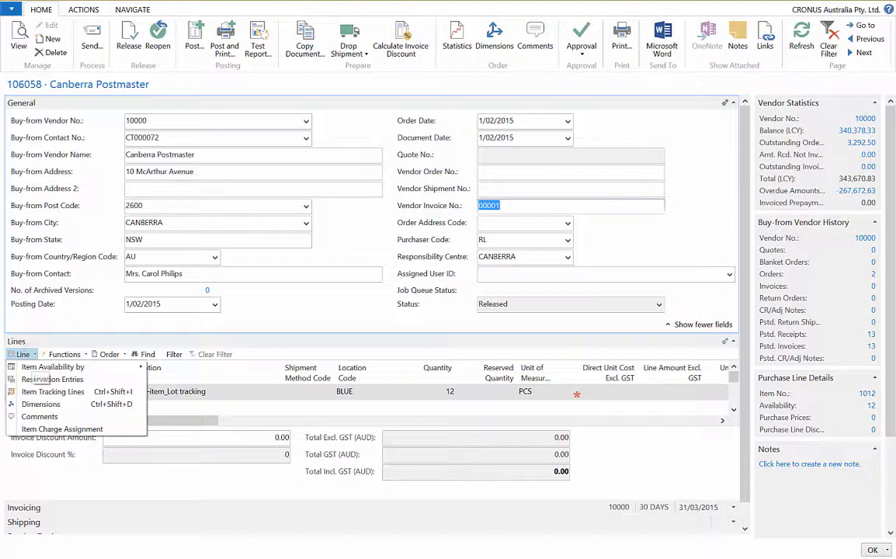
{"action": "left_click", "coordinate": [35, 391]}
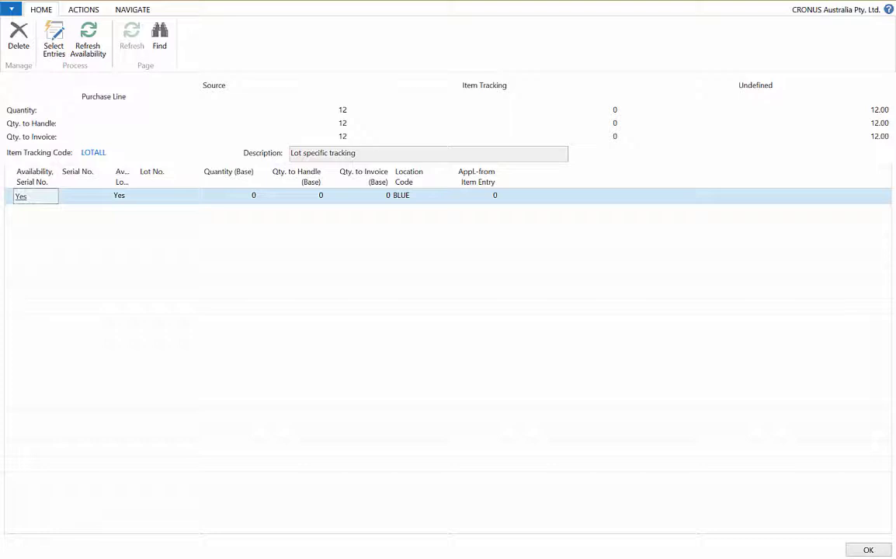
{"action": "left_click", "coordinate": [146, 196]}
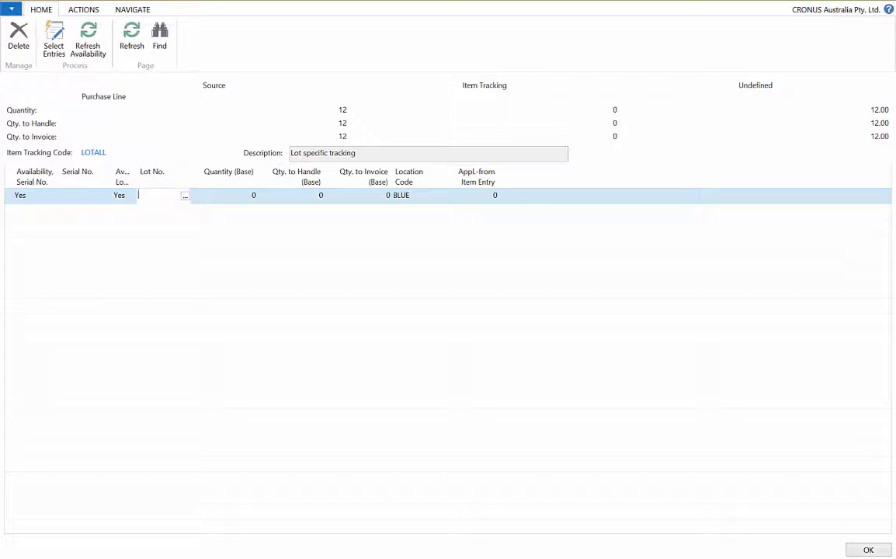
{"action": "type", "text": "A01"}
{"action": "left_click", "coordinate": [150, 209]}
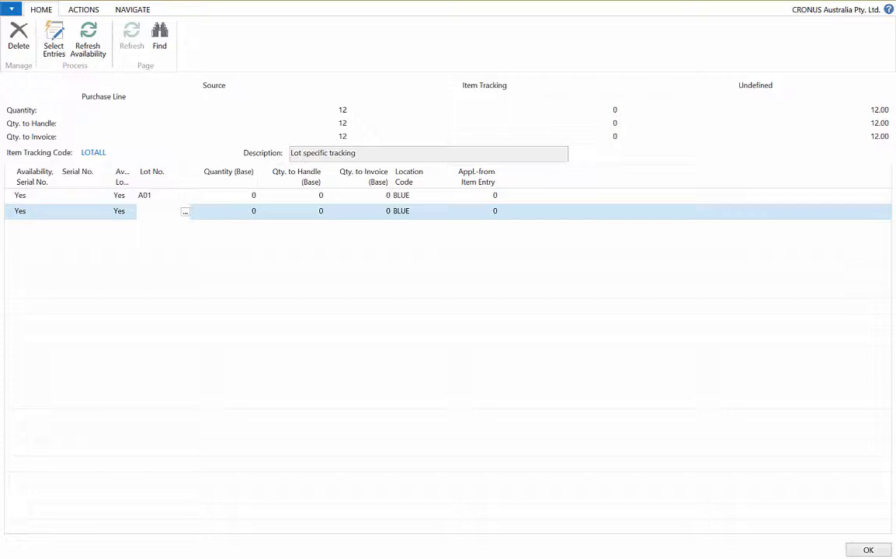
{"action": "type", "text": "A02"}
{"action": "key", "text": "Down"}
{"action": "left_click", "coordinate": [83, 9]}
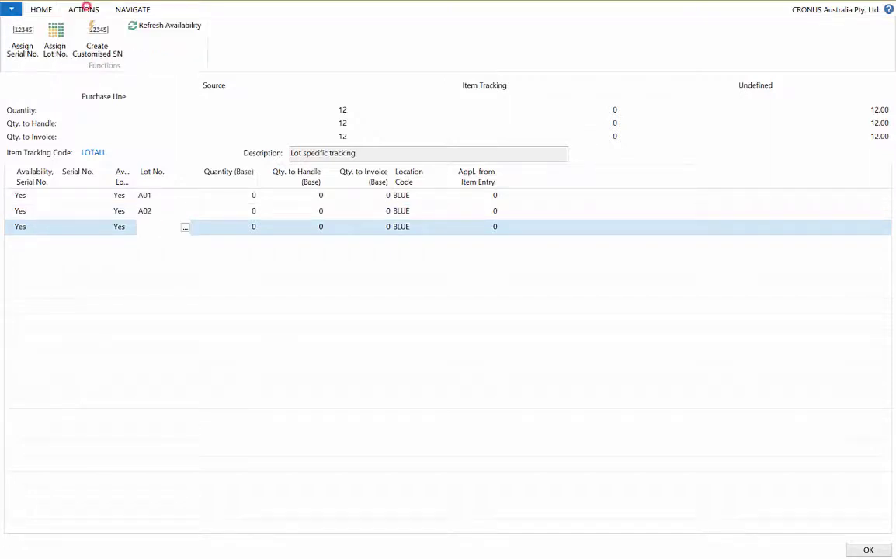
{"action": "left_click", "coordinate": [55, 35]}
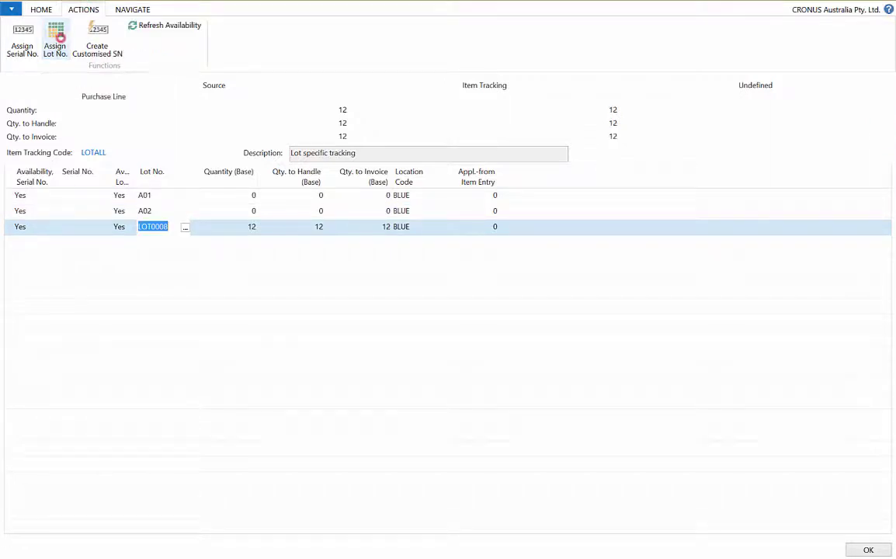
Step: Set the base quantities to 3 for lot A01, 4 for lot A02 and 5 for the automatically assigned lot
{"action": "left_click", "coordinate": [239, 226]}
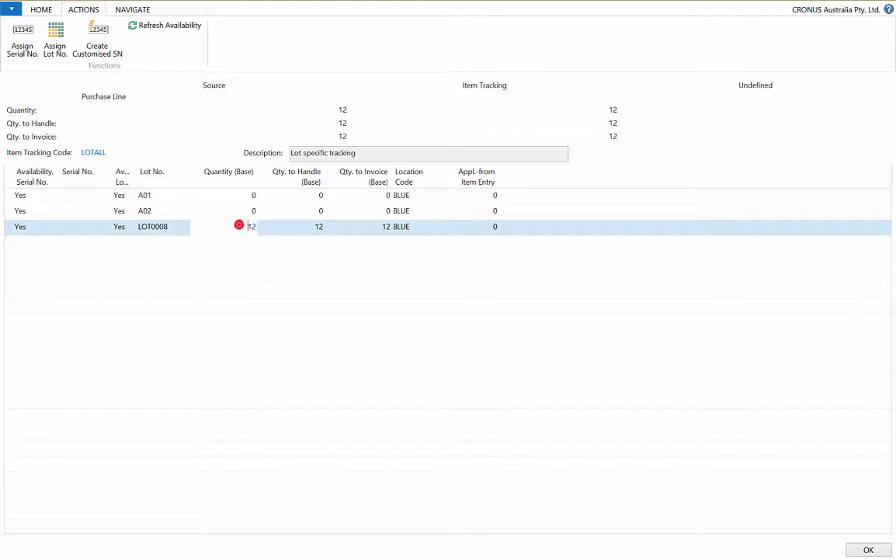
{"action": "type", "text": "0"}
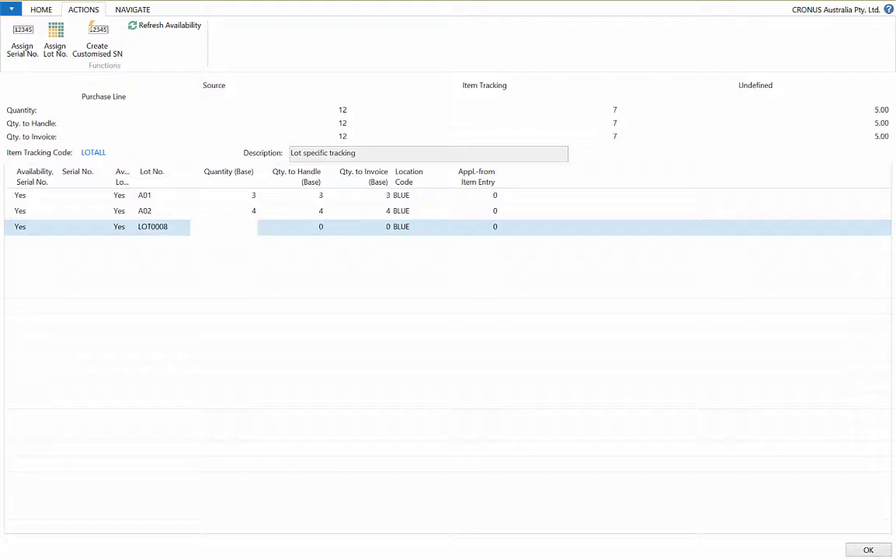
{"action": "type", "text": "5"}
{"action": "key", "text": "Tab"}
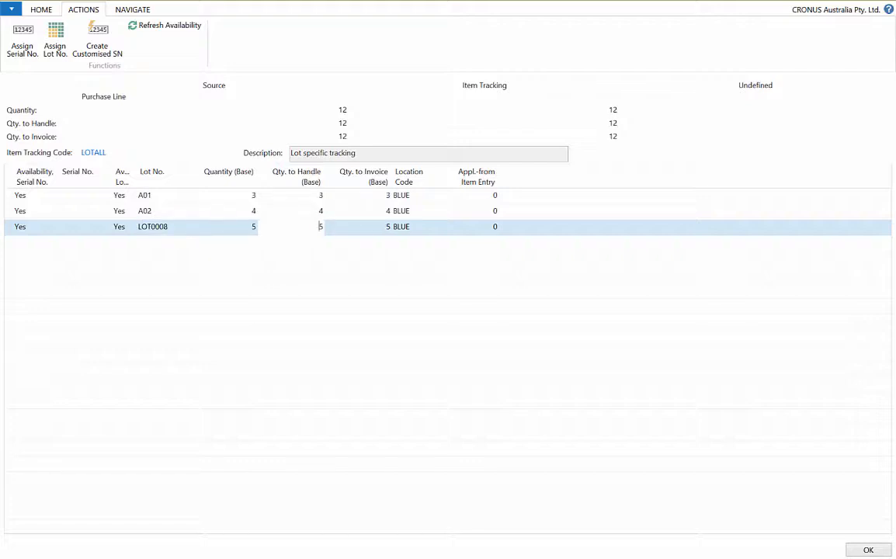
Step: Accept the item tracking lines and post the purchase order as received and invoiced
{"action": "left_click", "coordinate": [868, 549]}
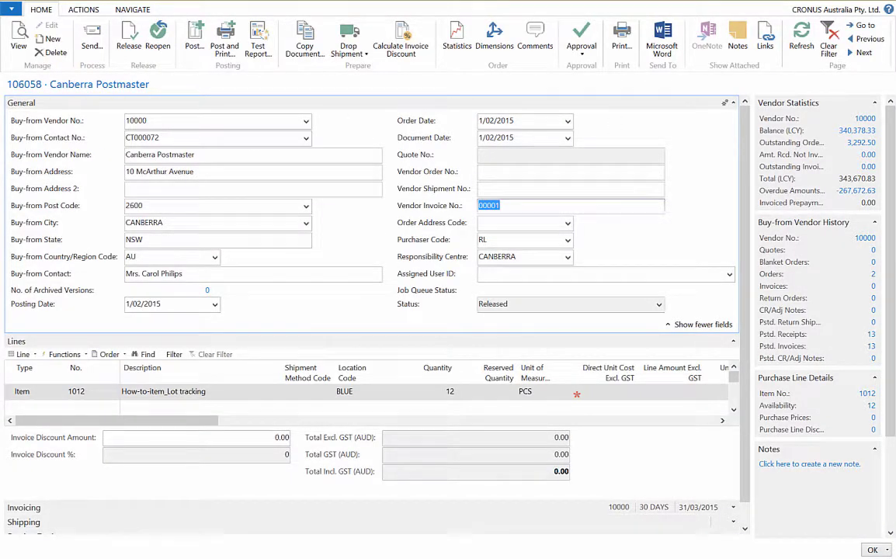
{"action": "left_click", "coordinate": [184, 40]}
{"action": "left_click", "coordinate": [446, 305]}
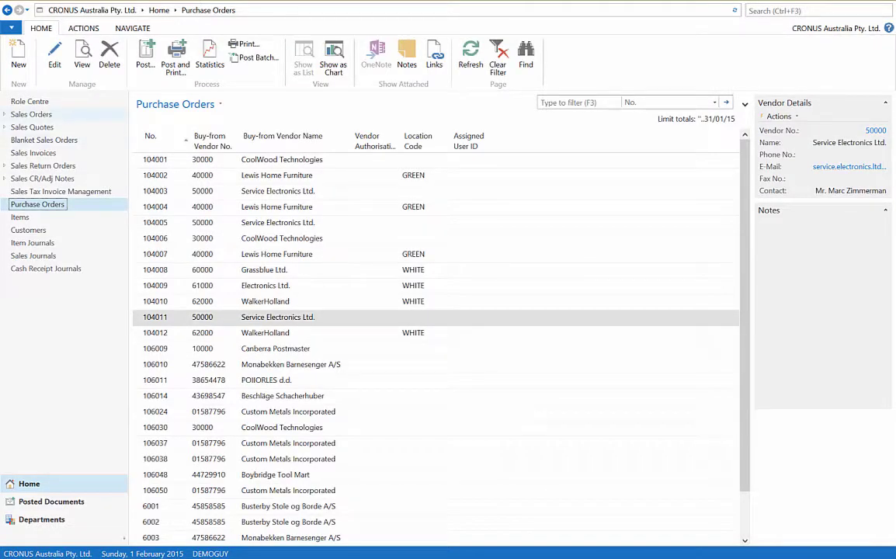
Step: Check the lot numbers and quantities in the item ledger entries of item 1012
{"action": "left_click", "coordinate": [21, 217]}
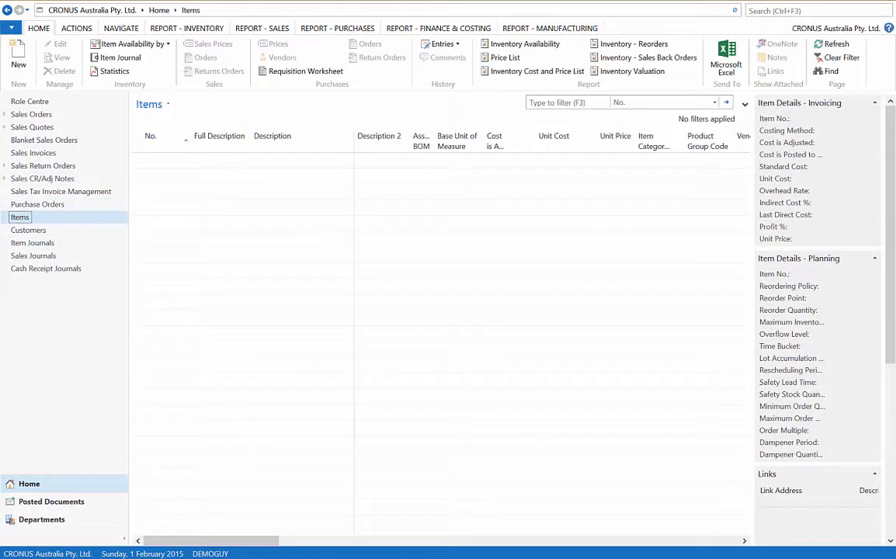
{"action": "left_click", "coordinate": [295, 223]}
{"action": "double_click", "coordinate": [295, 222]}
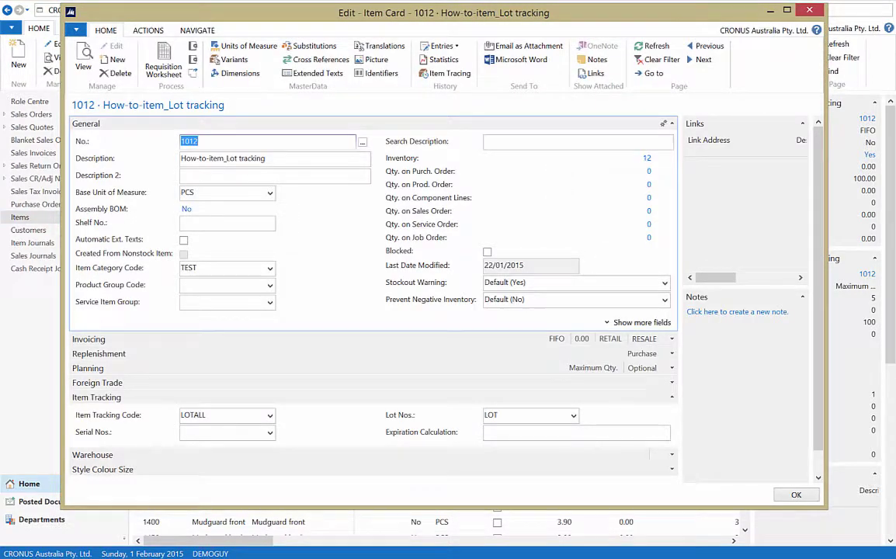
{"action": "left_click", "coordinate": [441, 46]}
{"action": "left_click", "coordinate": [376, 60]}
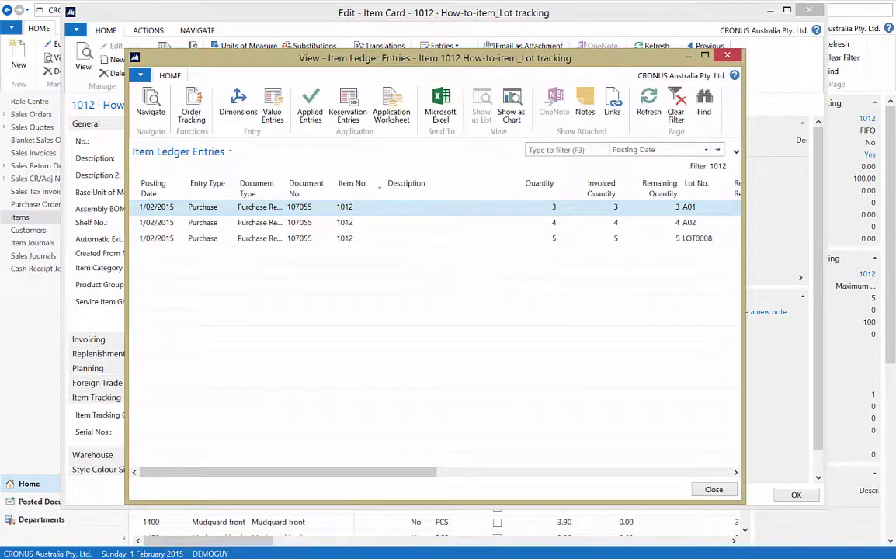
{"action": "left_click_drag", "start_coordinate": [408, 472], "coordinate": [429, 473]}
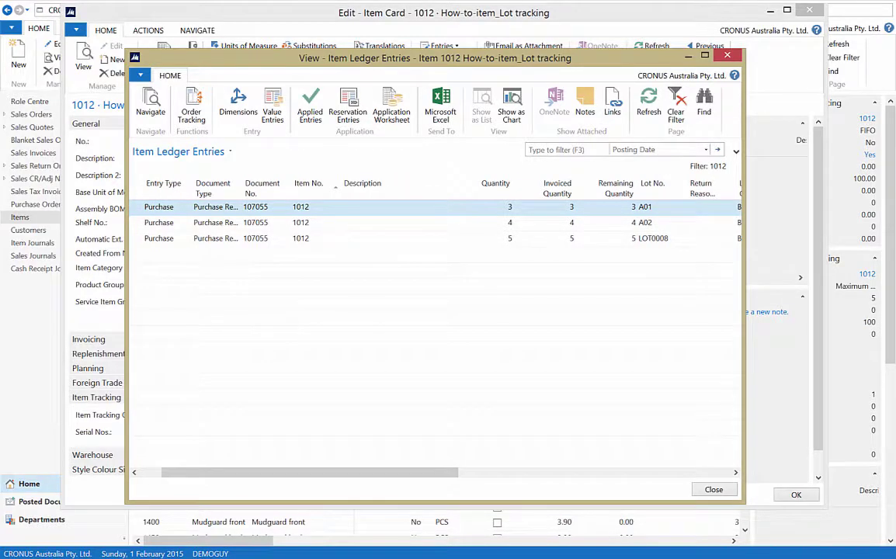
{"action": "left_click", "coordinate": [727, 54]}
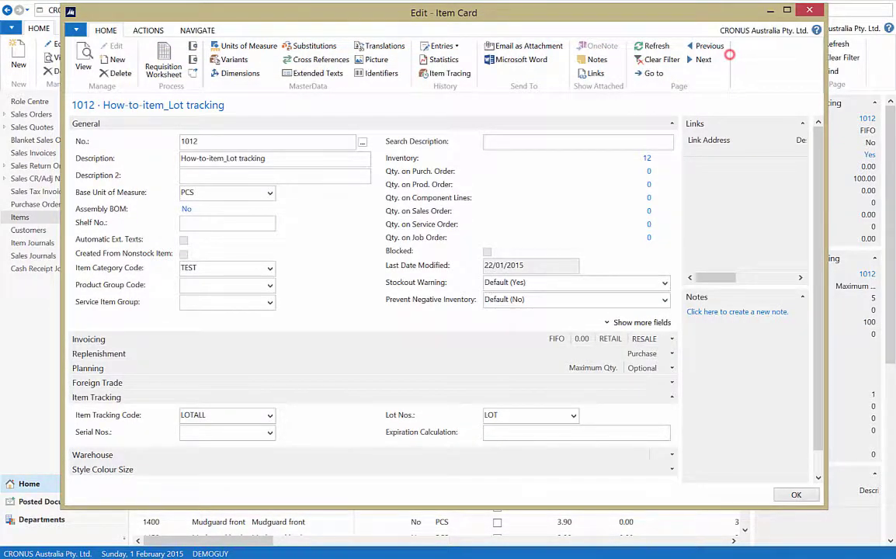
{"action": "left_click", "coordinate": [808, 10]}
Step: Create a new sales order for the customer The Cannon Group PLC
{"action": "left_click", "coordinate": [31, 114]}
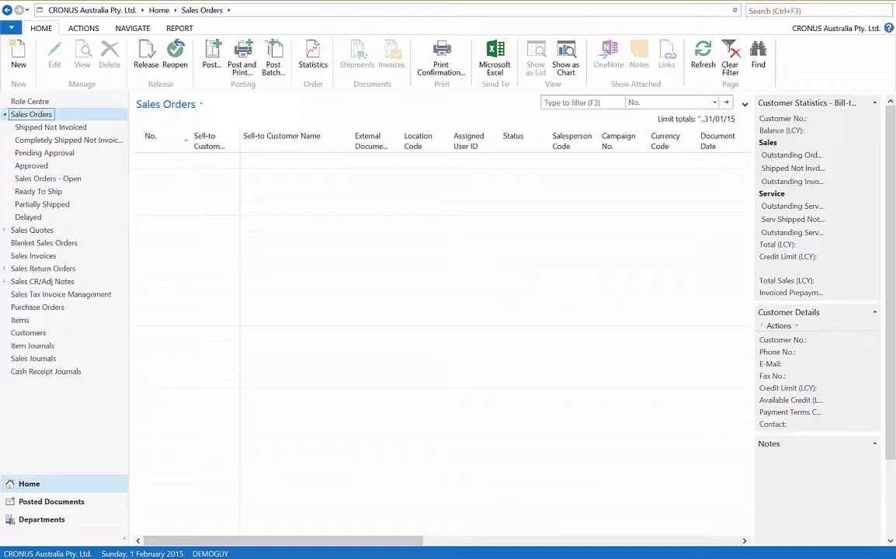
{"action": "left_click", "coordinate": [18, 55]}
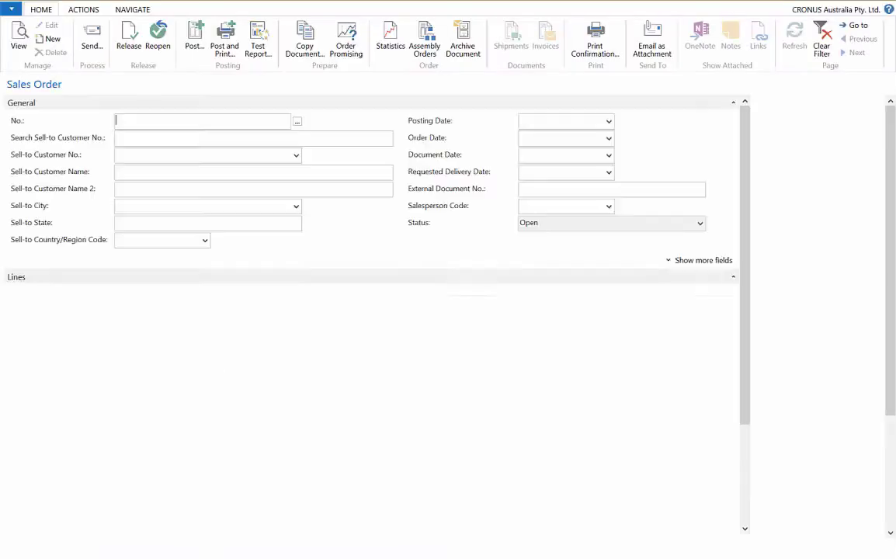
{"action": "left_click", "coordinate": [296, 155]}
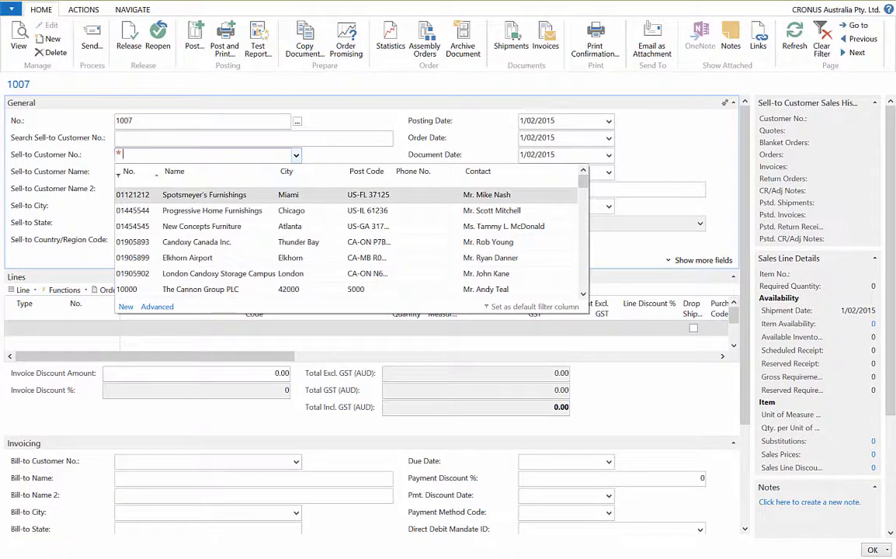
{"action": "left_click", "coordinate": [186, 289]}
{"action": "key", "text": "Tab"}
{"action": "key", "text": "Return"}
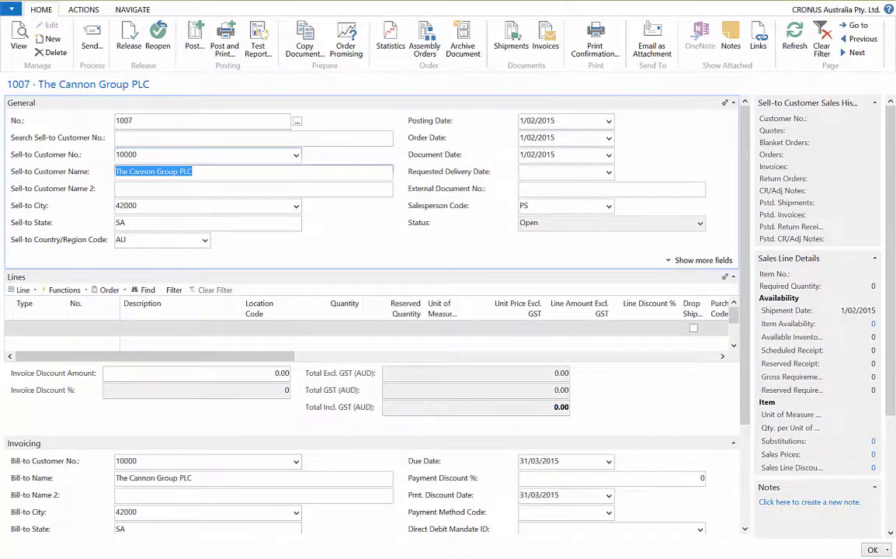
Step: Add a sales line for 10 PCS of item 1012 and release the sales order
{"action": "left_click", "coordinate": [36, 324]}
{"action": "left_click", "coordinate": [34, 366]}
{"action": "key", "text": "Tab"}
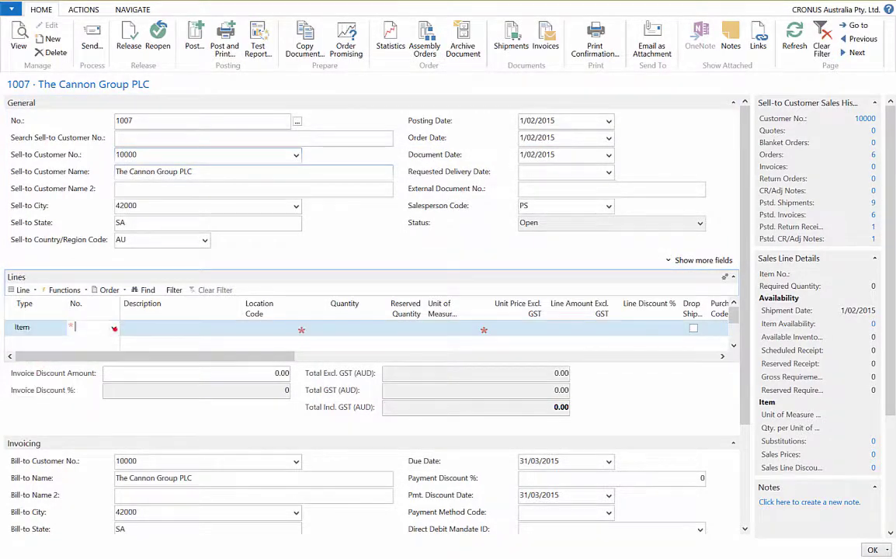
{"action": "left_click", "coordinate": [158, 430]}
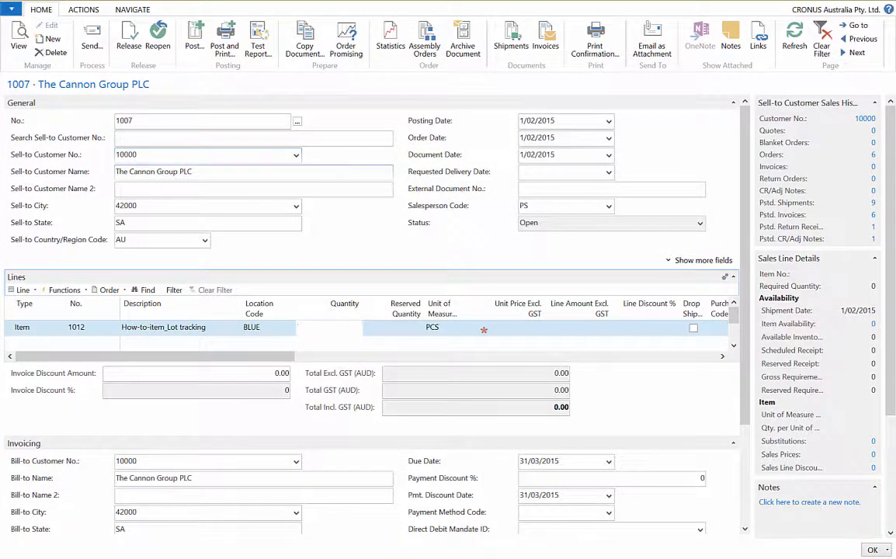
{"action": "type", "text": "10"}
{"action": "key", "text": "Tab"}
{"action": "left_click", "coordinate": [128, 39]}
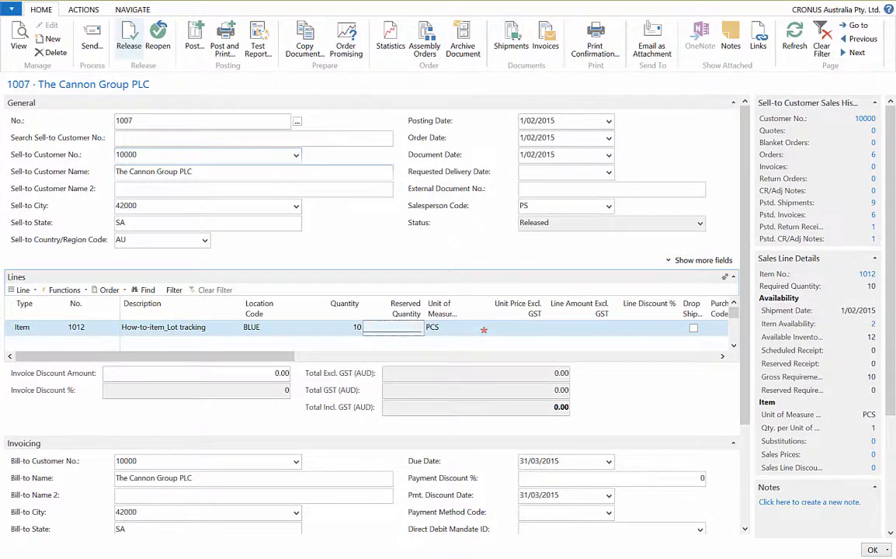
Step: Assign the existing lots A01, A02 and LOT0008 to the sales line's item tracking by selecting their available entries
{"action": "left_click", "coordinate": [31, 290]}
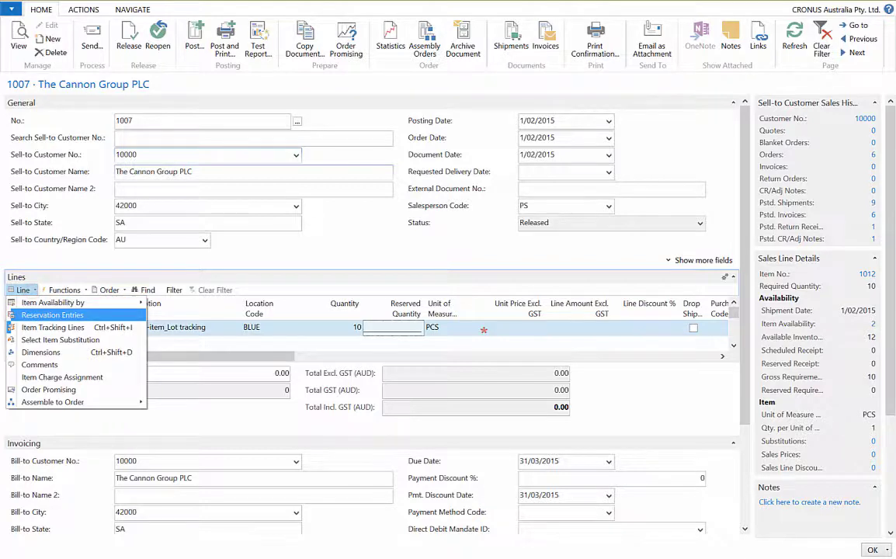
{"action": "left_click", "coordinate": [43, 326]}
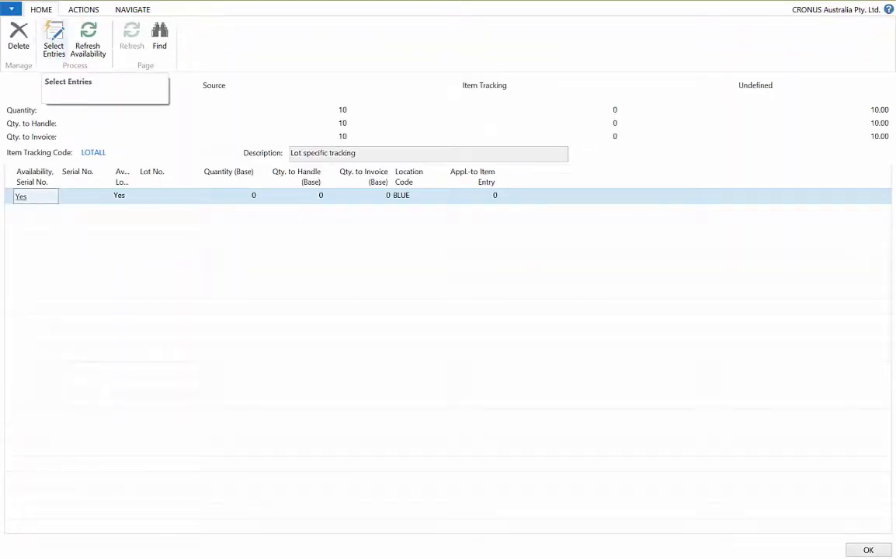
{"action": "left_click", "coordinate": [54, 39]}
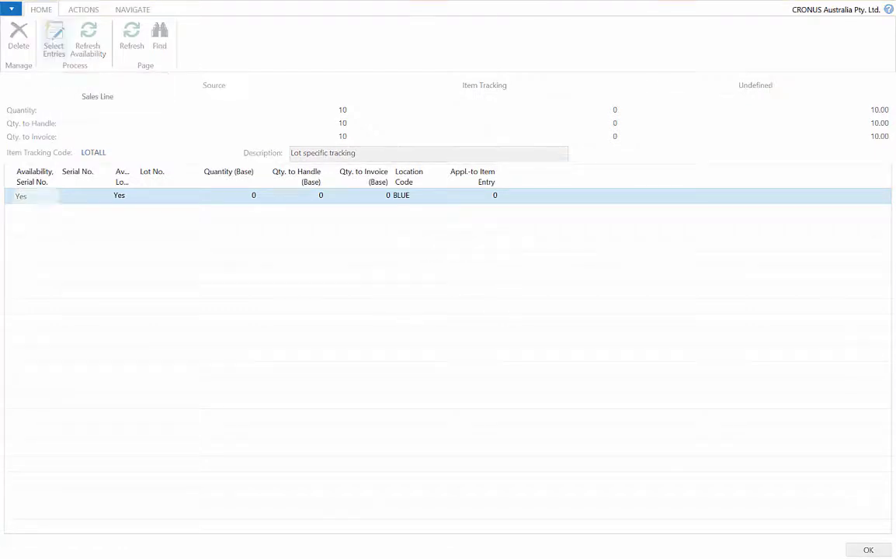
{"action": "left_click", "coordinate": [527, 129]}
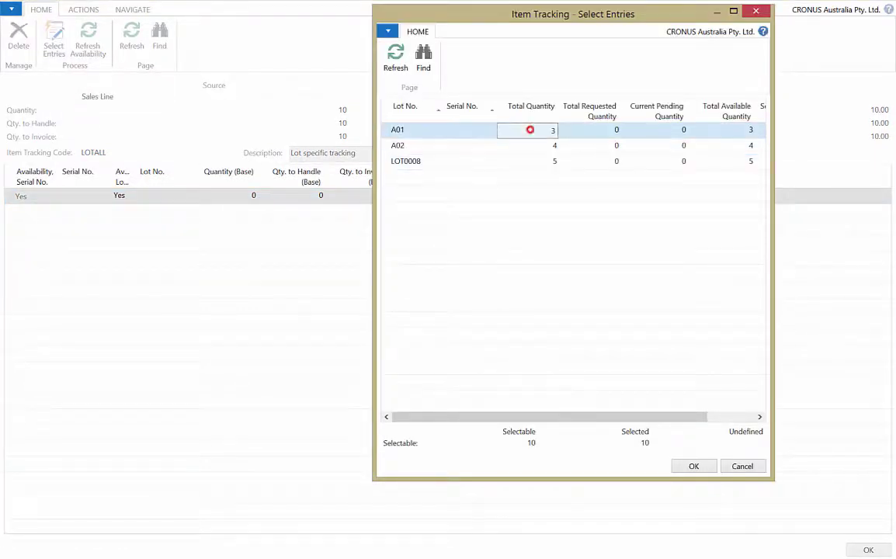
{"action": "key", "text": "shift+Down"}
{"action": "key", "text": "shift+Down"}
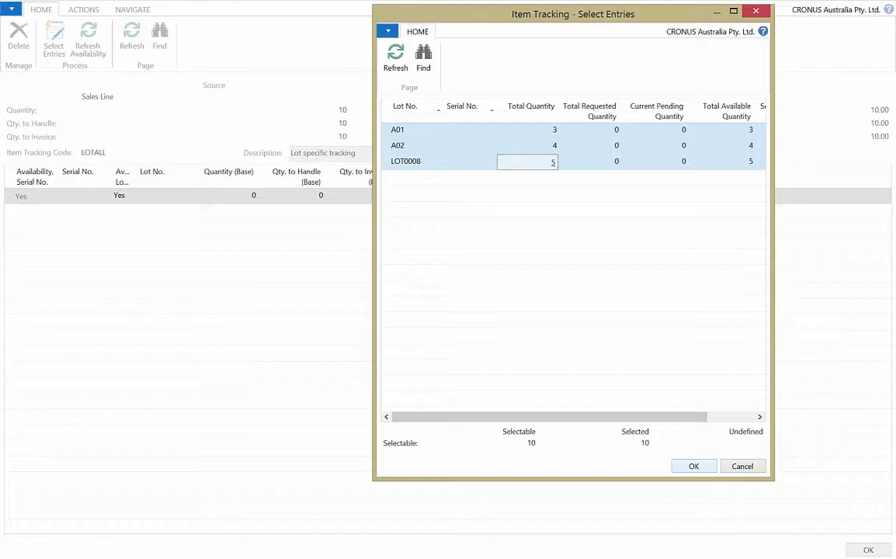
{"action": "left_click", "coordinate": [693, 465]}
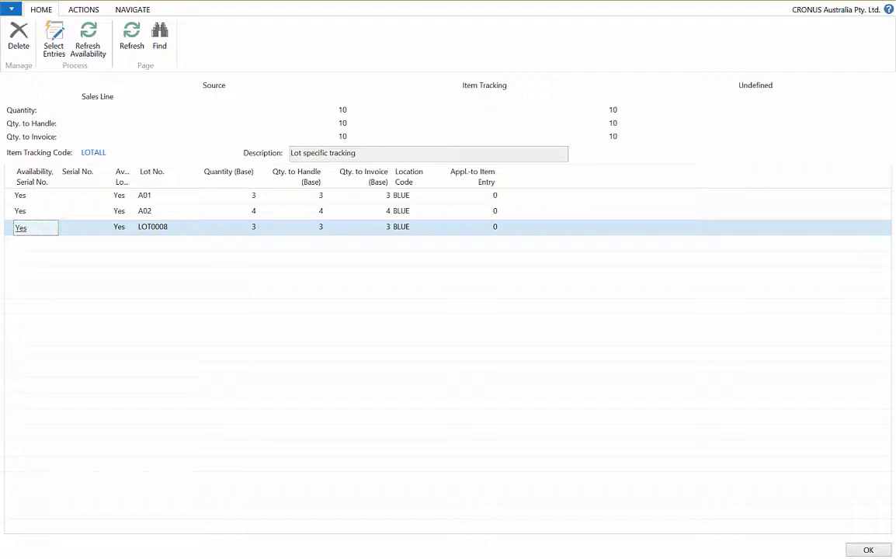
Step: Set the base quantities to 2 for lot A02 and 5 for lot LOT0008, and accept the tracking lines
{"action": "left_click", "coordinate": [250, 211]}
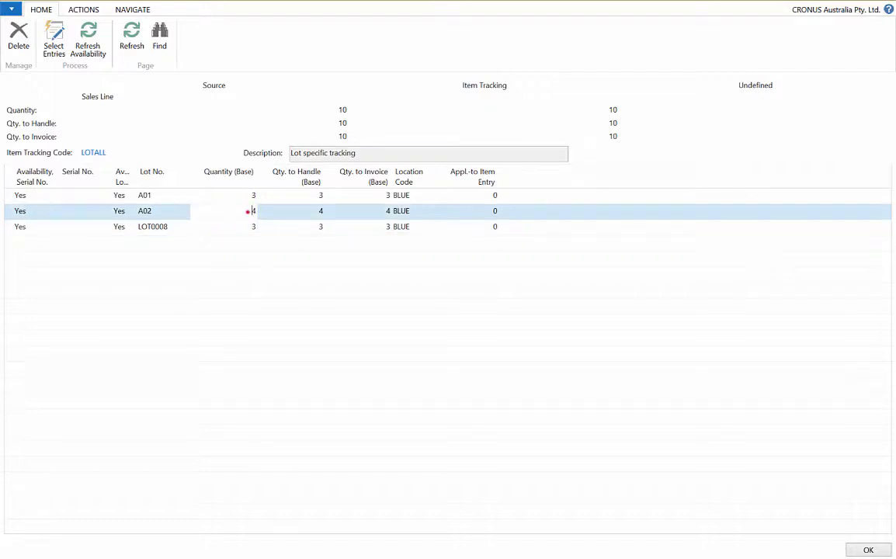
{"action": "type", "text": "2"}
{"action": "left_click", "coordinate": [246, 194]}
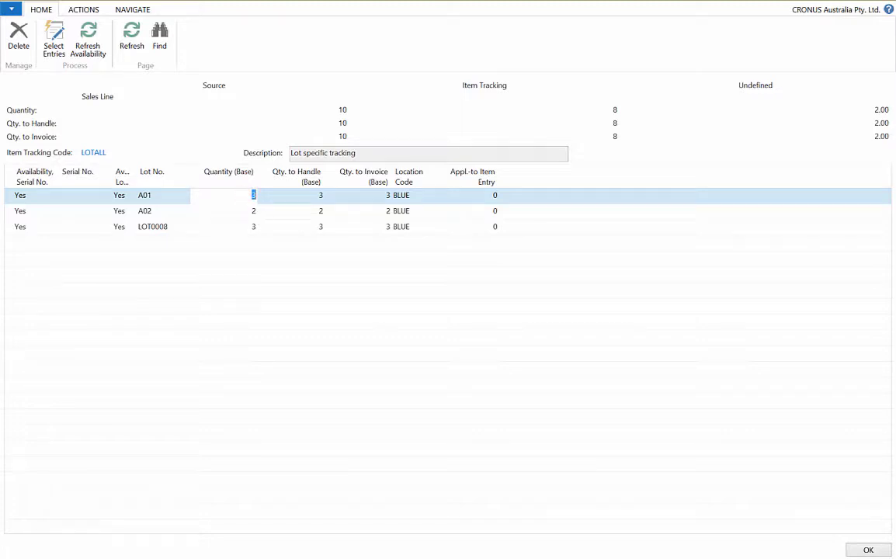
{"action": "left_click", "coordinate": [246, 226]}
{"action": "type", "text": "5"}
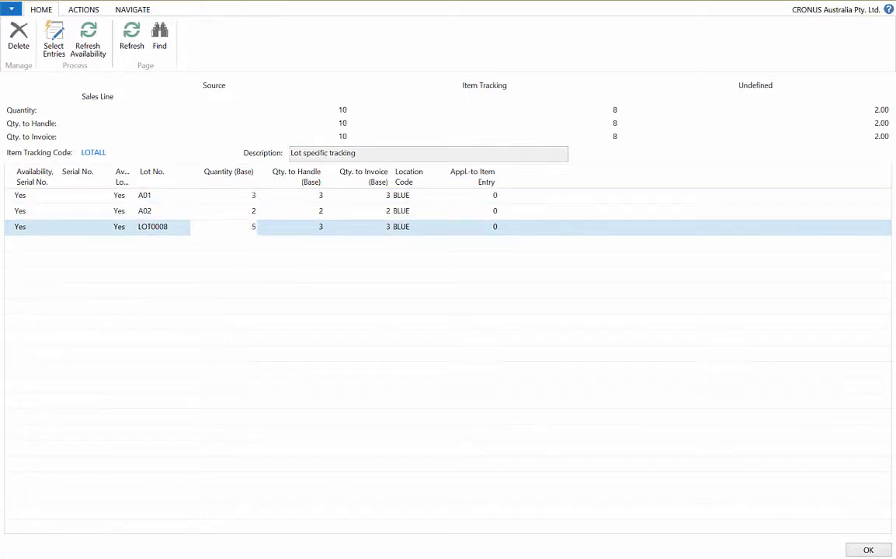
{"action": "left_click", "coordinate": [246, 211]}
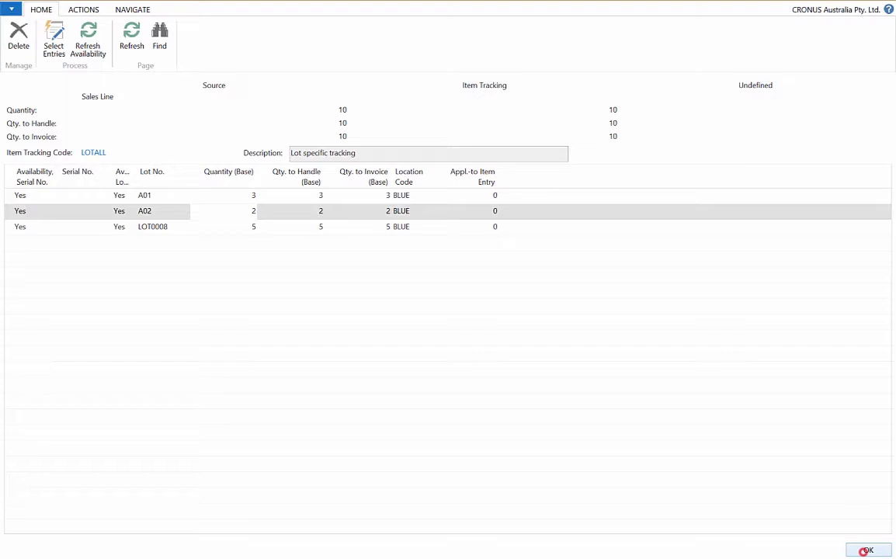
{"action": "left_click", "coordinate": [867, 550]}
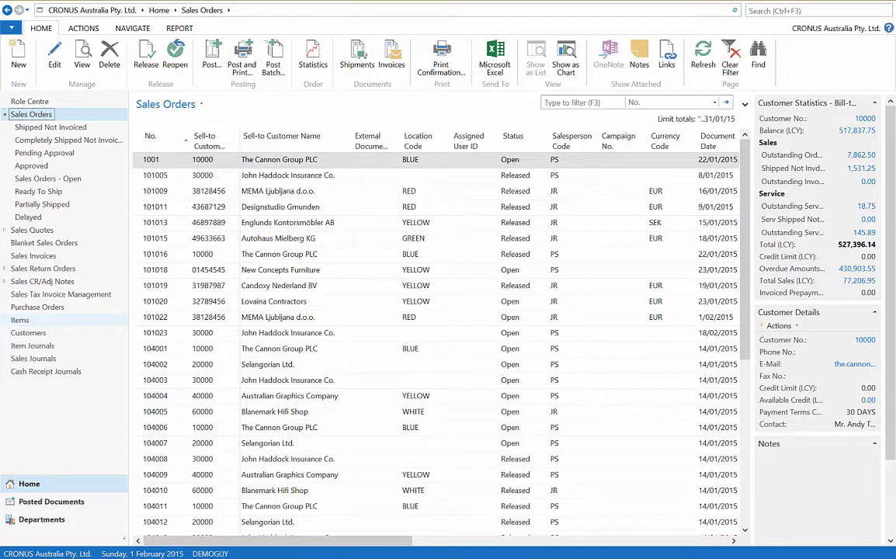
Step: Check the purchase and sale quantities per lot in the item ledger entries of item 1012
{"action": "left_click", "coordinate": [19, 320]}
{"action": "double_click", "coordinate": [302, 203]}
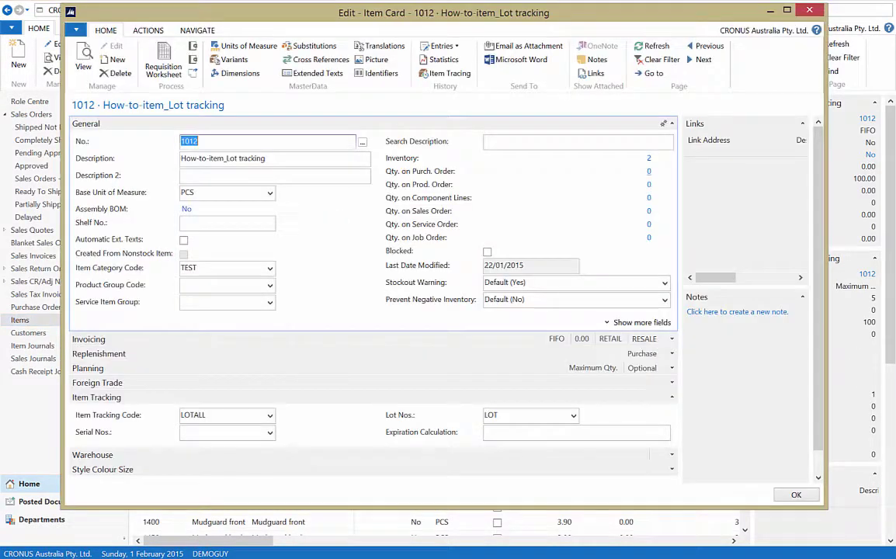
{"action": "left_click", "coordinate": [441, 46]}
{"action": "left_click", "coordinate": [384, 60]}
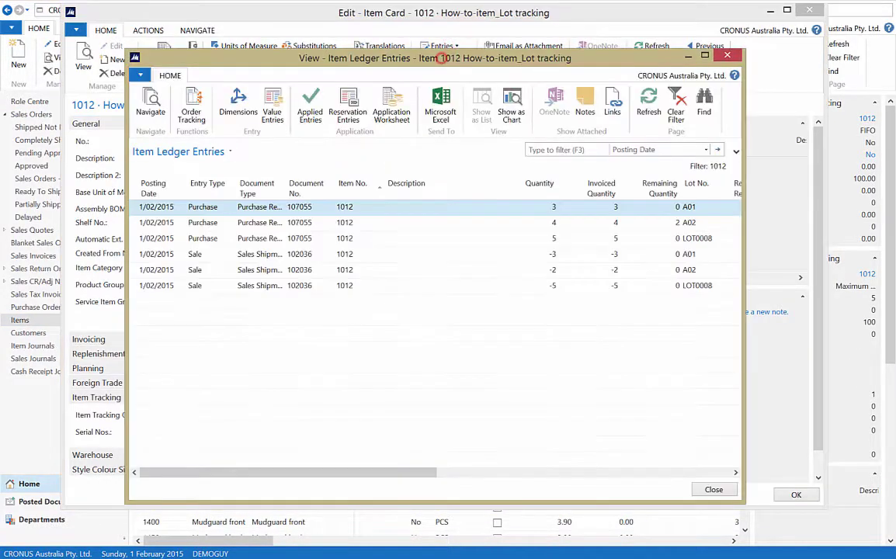
{"action": "left_click", "coordinate": [580, 224]}
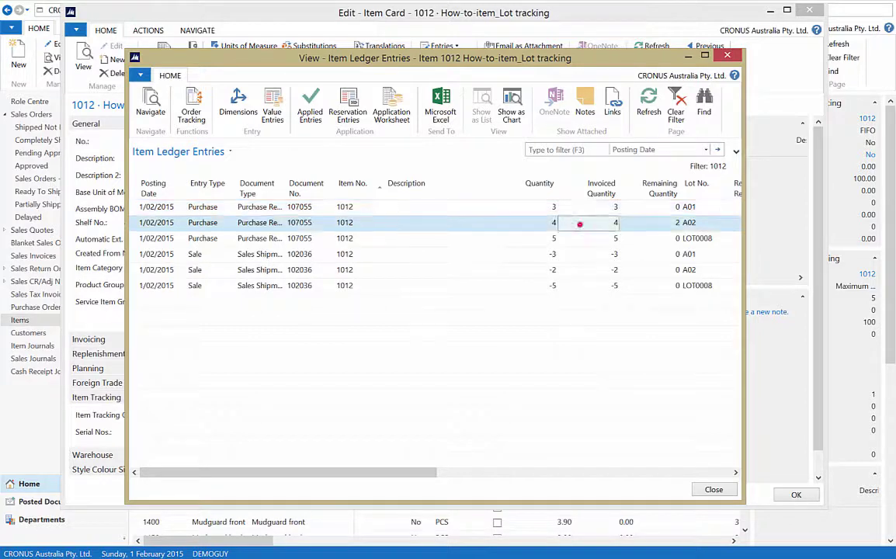
{"action": "left_click", "coordinate": [578, 239]}
{"action": "left_click", "coordinate": [578, 255]}
{"action": "left_click", "coordinate": [574, 269]}
{"action": "left_click", "coordinate": [574, 286]}
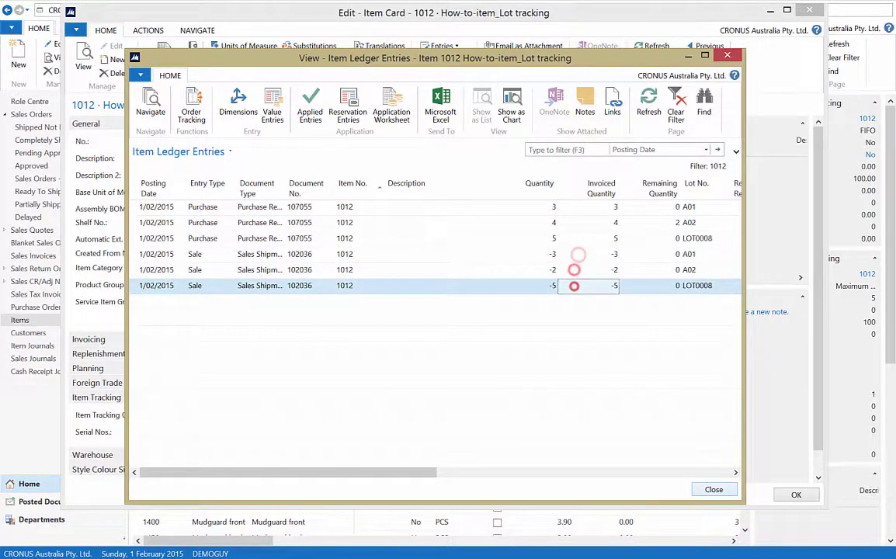